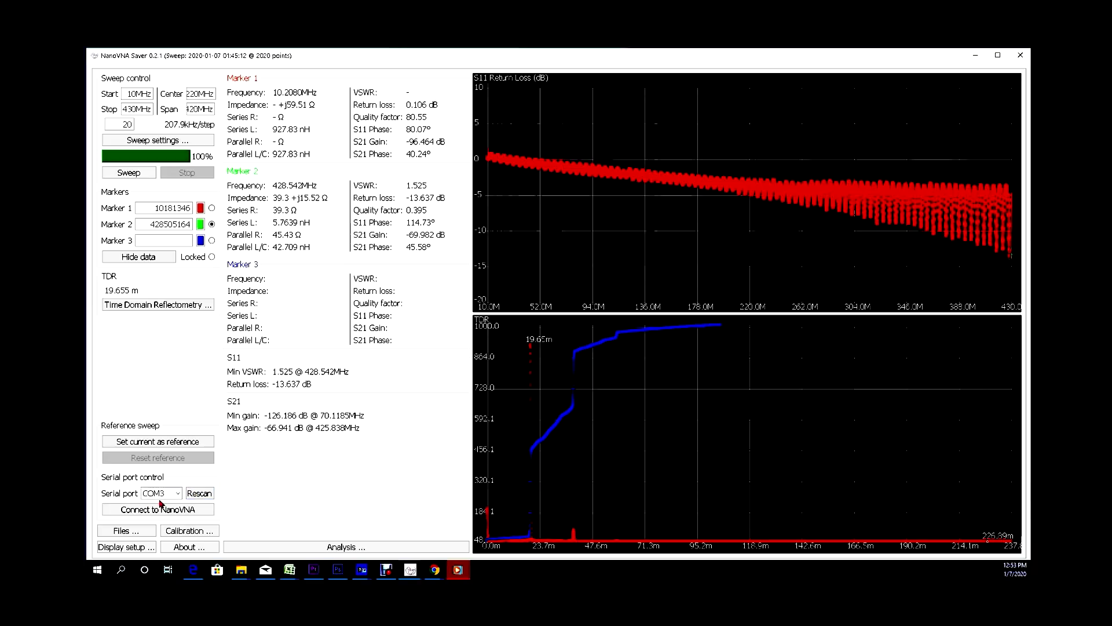
# Connect NanoVNA Saver to the NanoVNA analyser on COM3
pyautogui.click(168, 511)
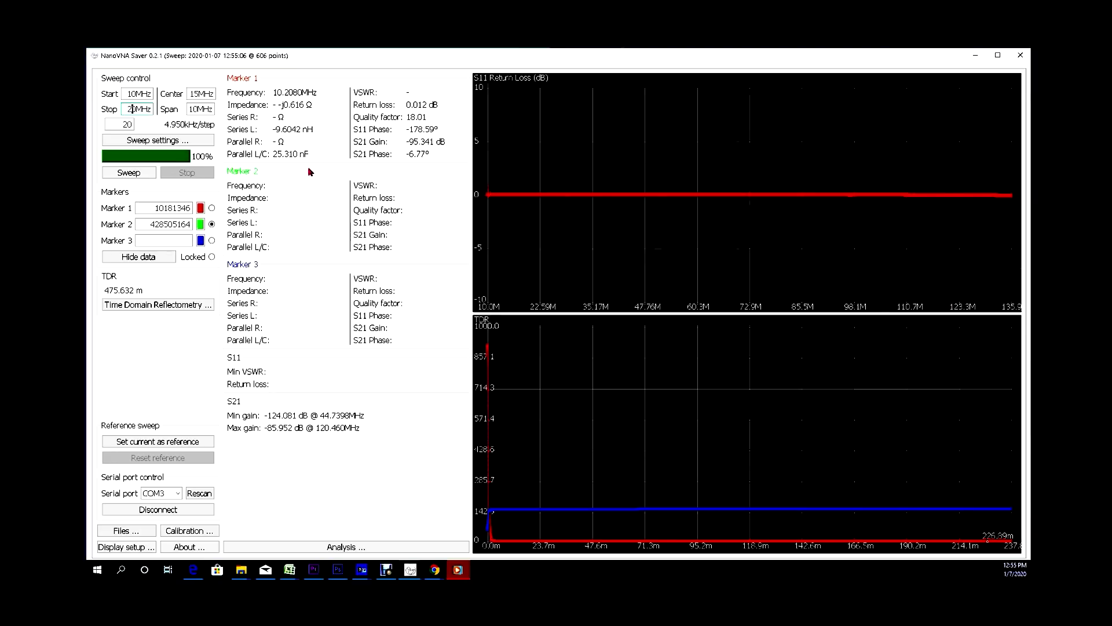
# Set the sweep segments to 10, giving 9.901 kHz per step
pyautogui.press('Tab')
pyautogui.write('10')
# Run the Calibration assistant, measuring the short, open and load standards in turn
pyautogui.click(188, 530)
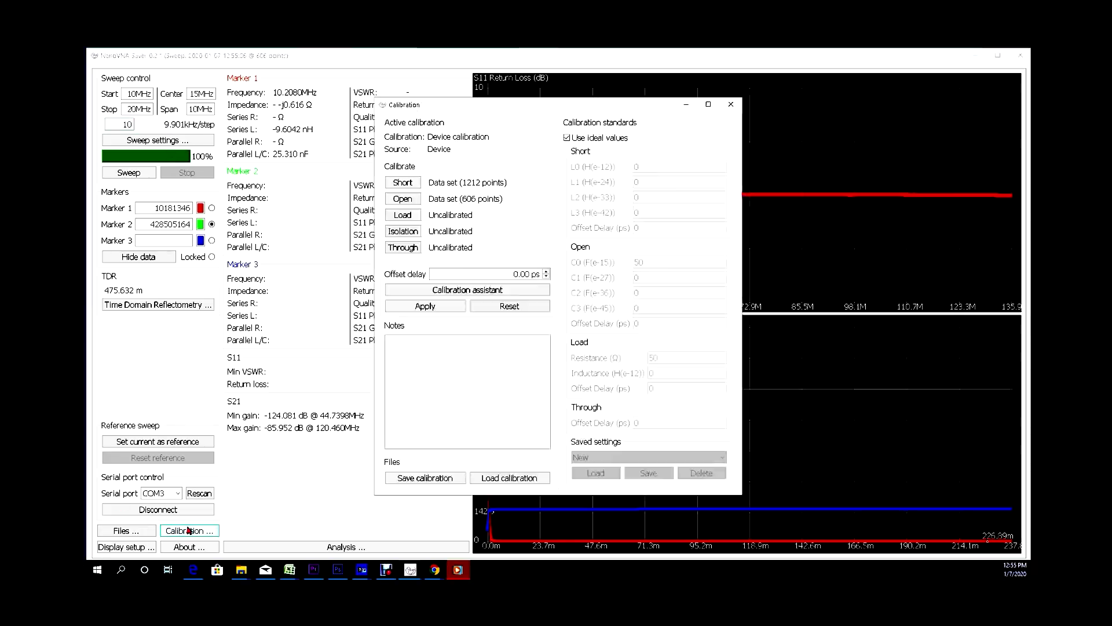
pyautogui.click(454, 293)
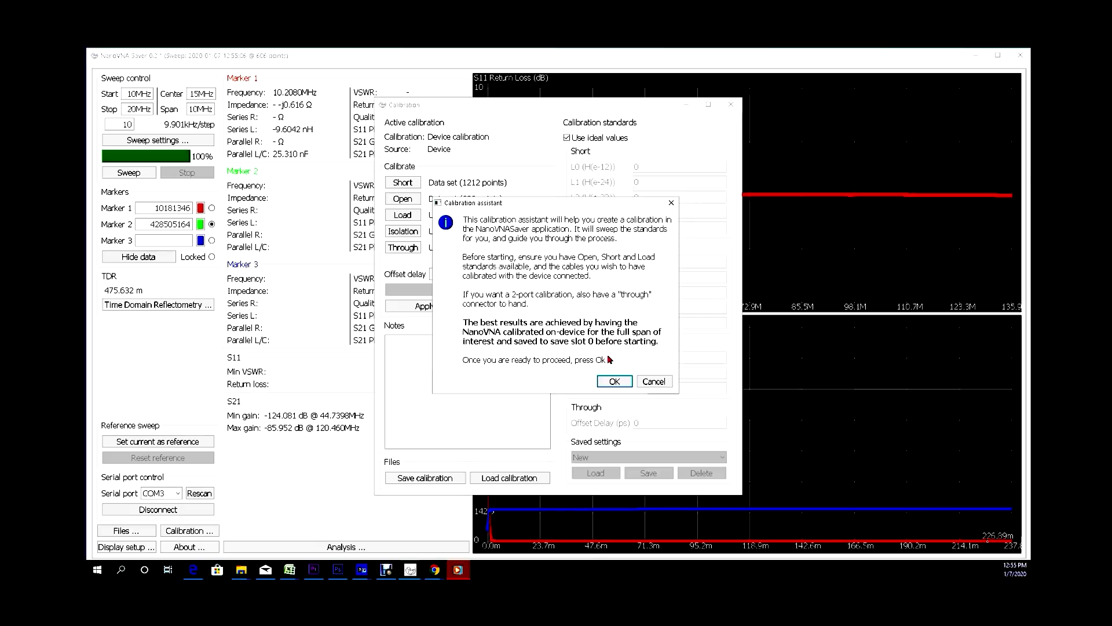
pyautogui.click(604, 383)
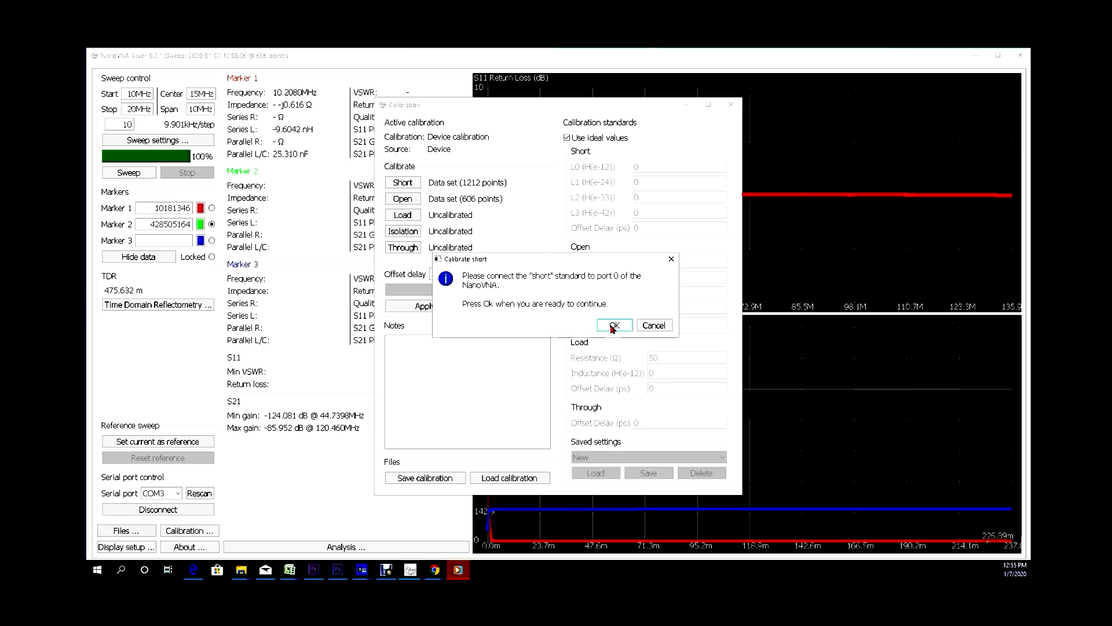
pyautogui.click(614, 325)
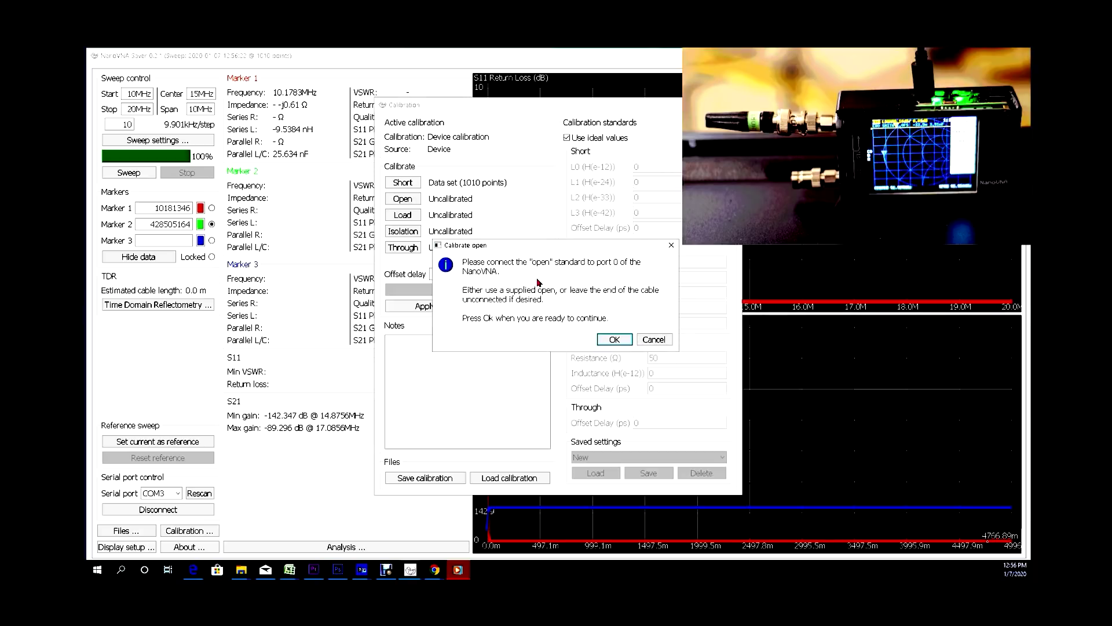
pyautogui.click(609, 339)
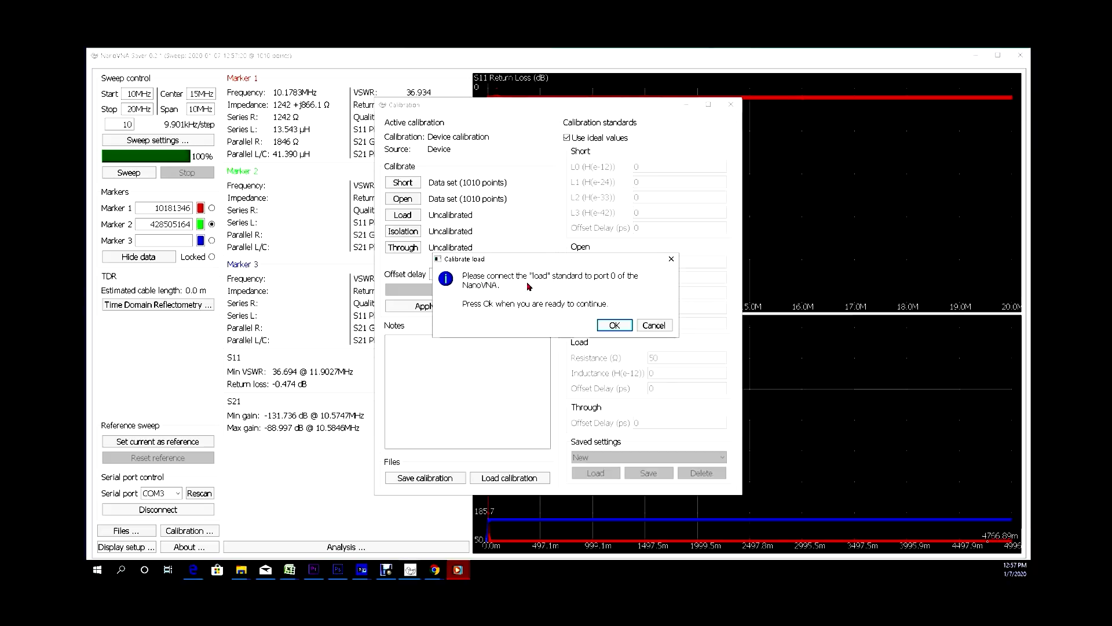
pyautogui.click(615, 325)
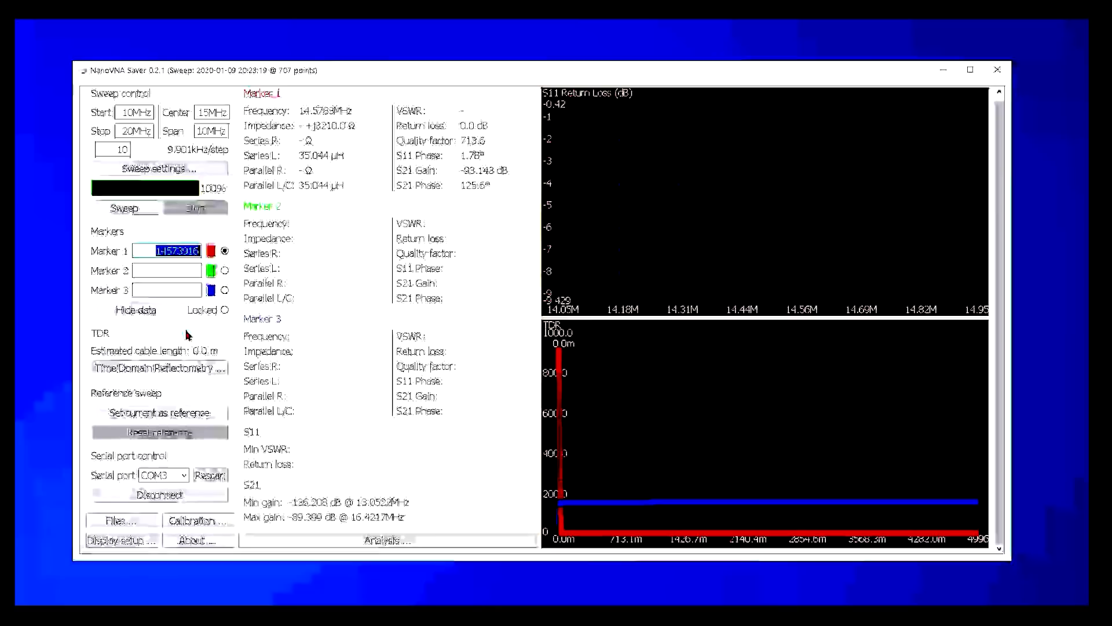
# Sweep the RG-213 cable and view its TDR length of 19.519 m at velocity factor 0.66
pyautogui.click(125, 208)
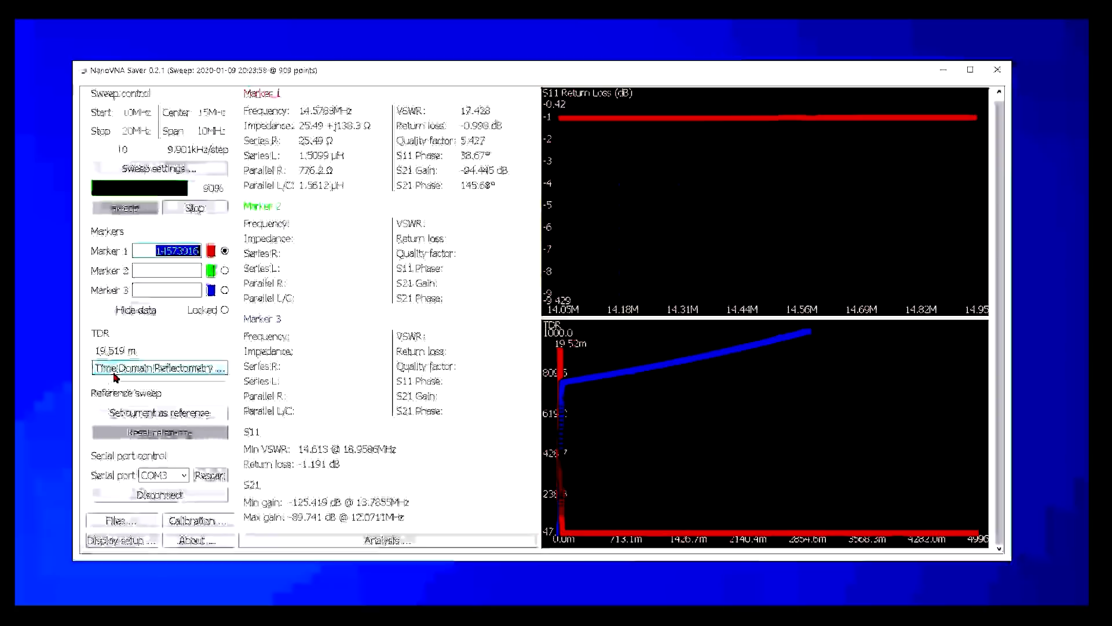
pyautogui.click(168, 371)
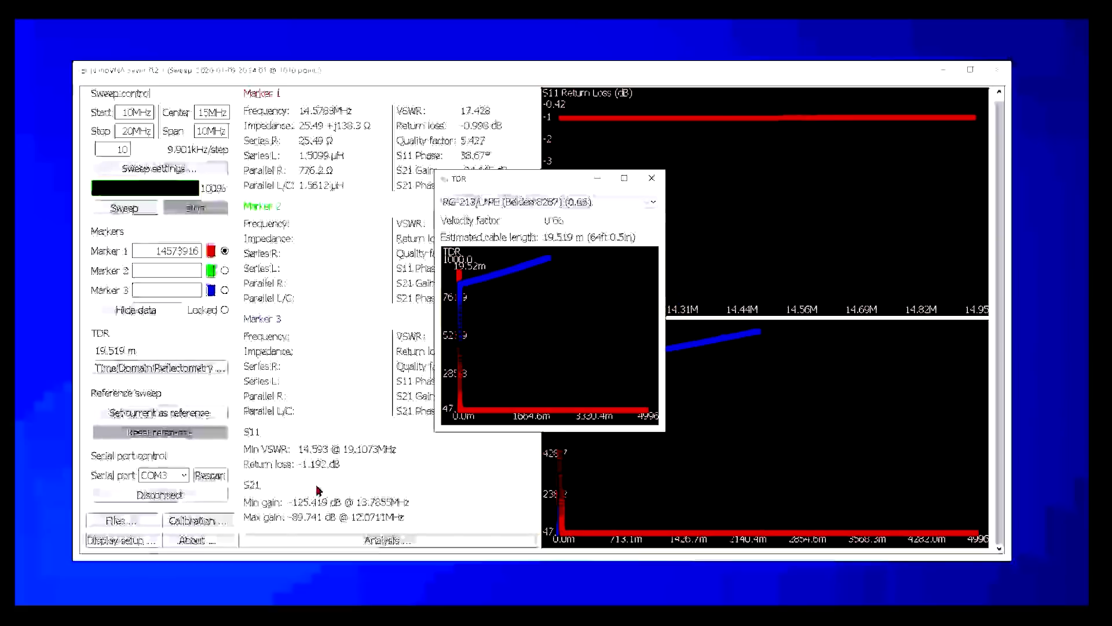
pyautogui.moveTo(262, 614)
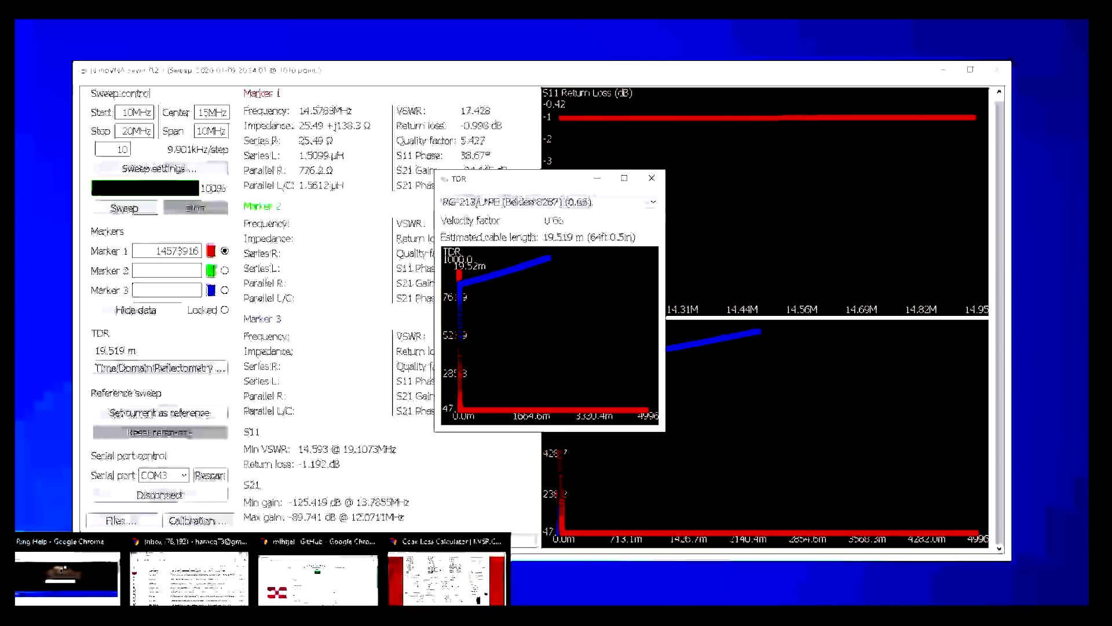
pyautogui.moveTo(224, 614)
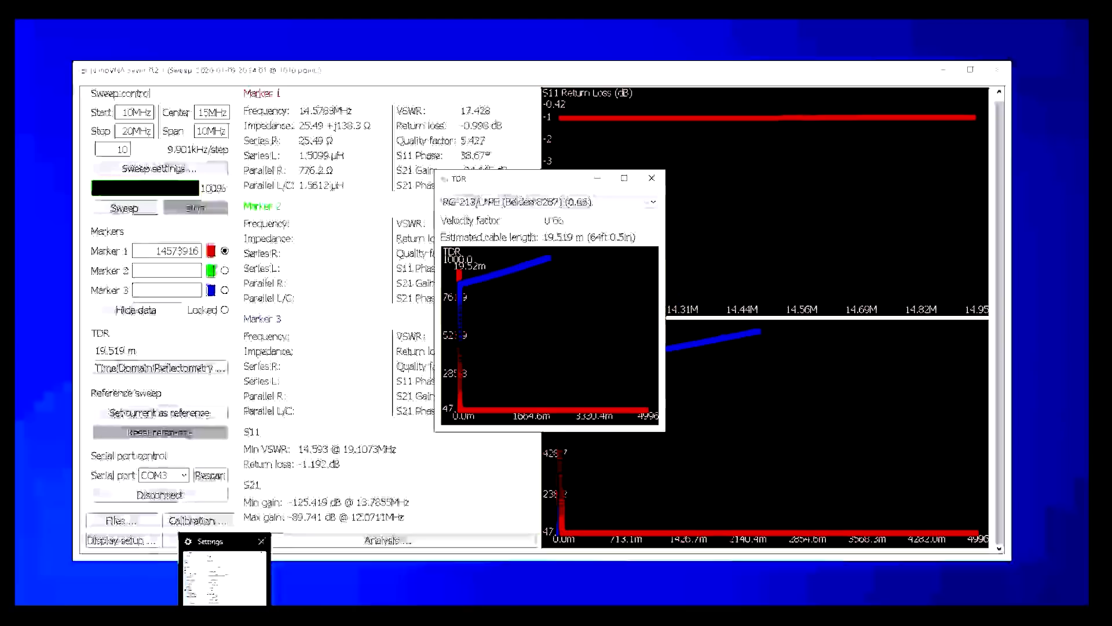
# In the KV5R calculator, enter an 84 ft line length and recalculate: 0.474 dB loss at 14 MHz
pyautogui.click(422, 590)
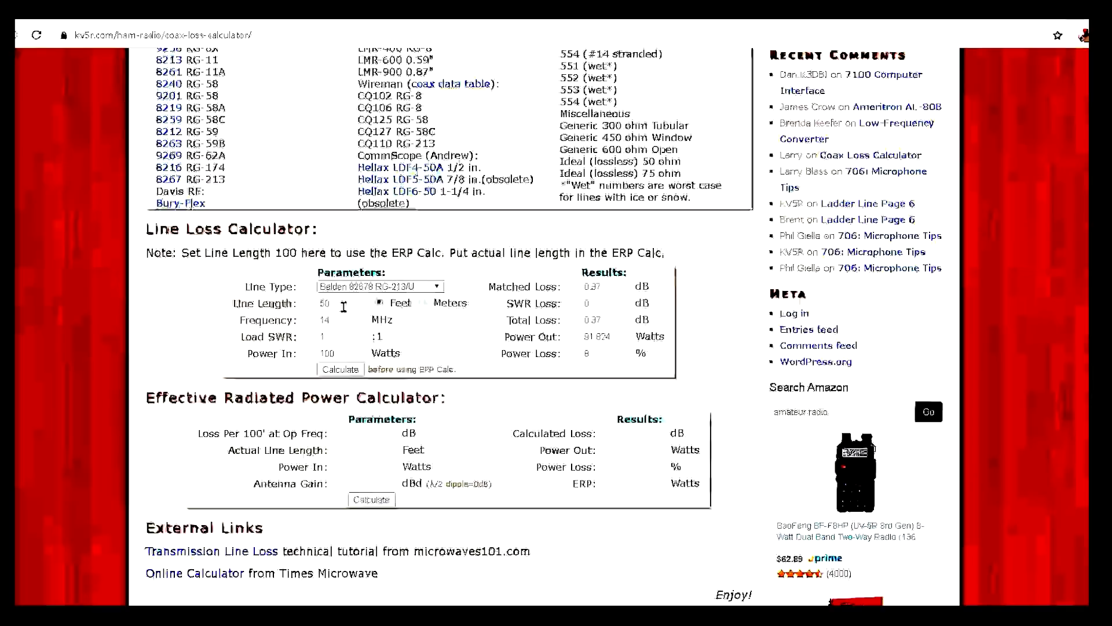
pyautogui.doubleClick(325, 305)
pyautogui.write('84')
pyautogui.click(336, 371)
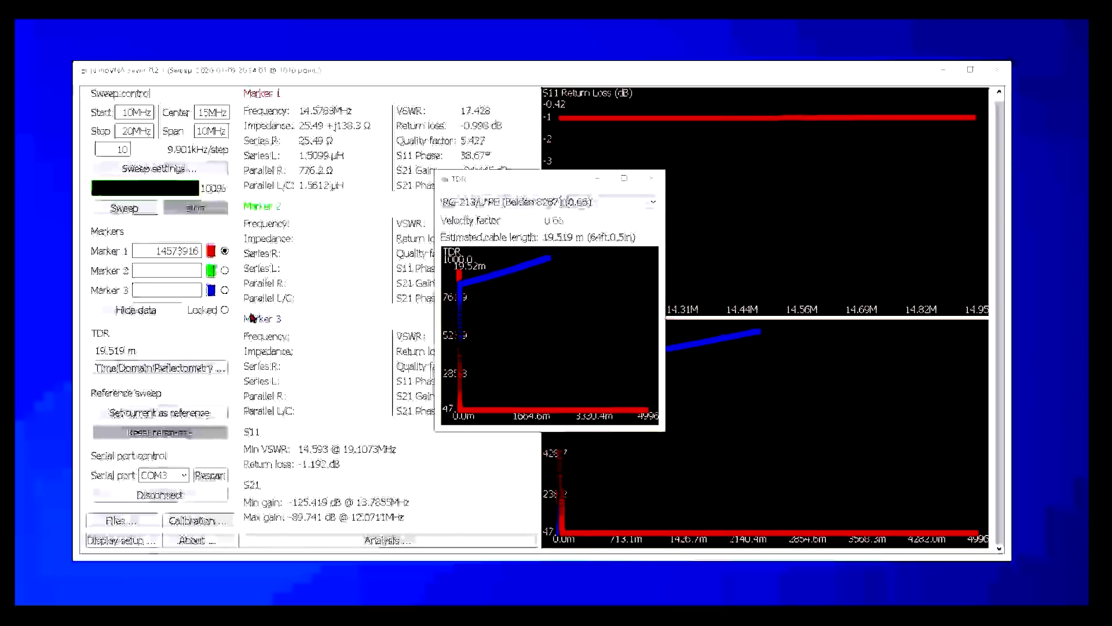
# Change the TDR cable type to RG-8X (Belden 9258) with velocity factor 0.82
pyautogui.click(528, 203)
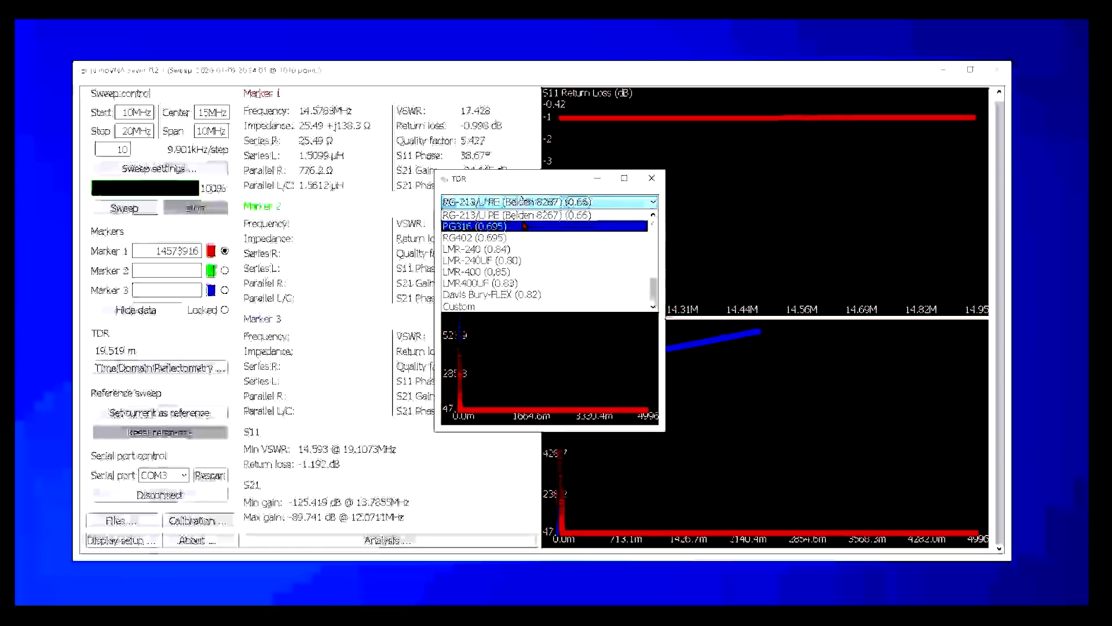
pyautogui.scroll(4, 525, 232)
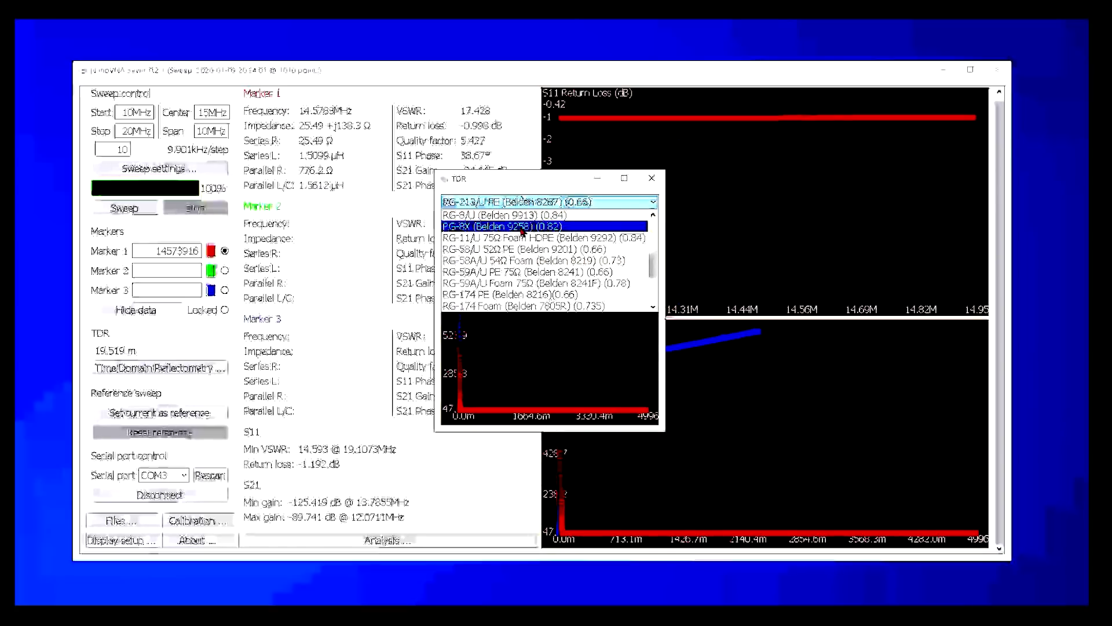
pyautogui.click(516, 227)
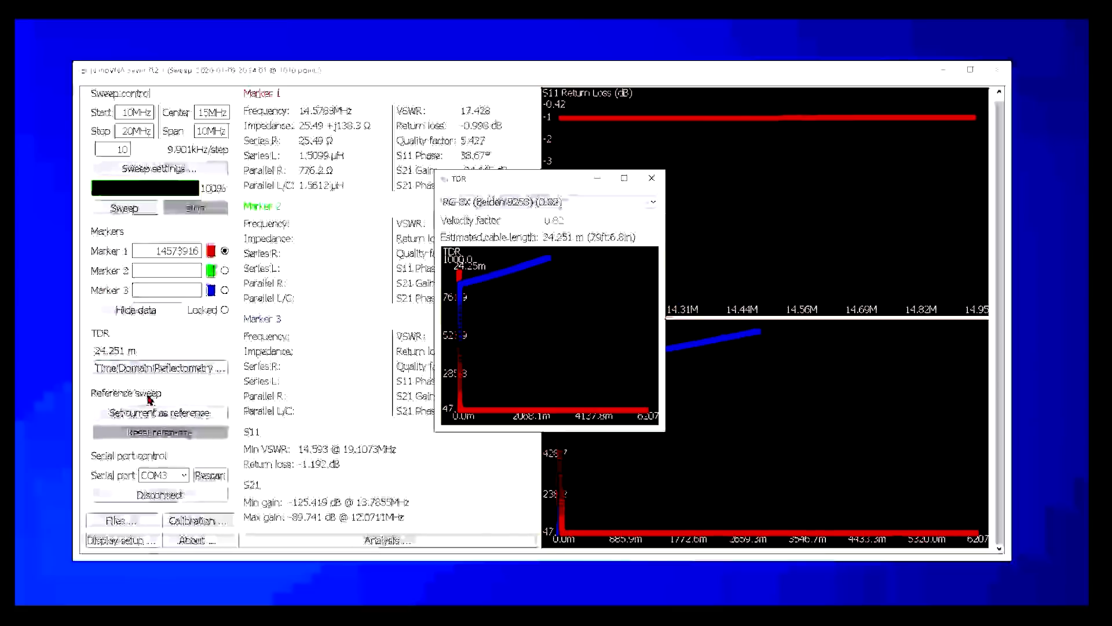
# Sweep the cable again so the TDR length updates to 23.493 m
pyautogui.click(125, 209)
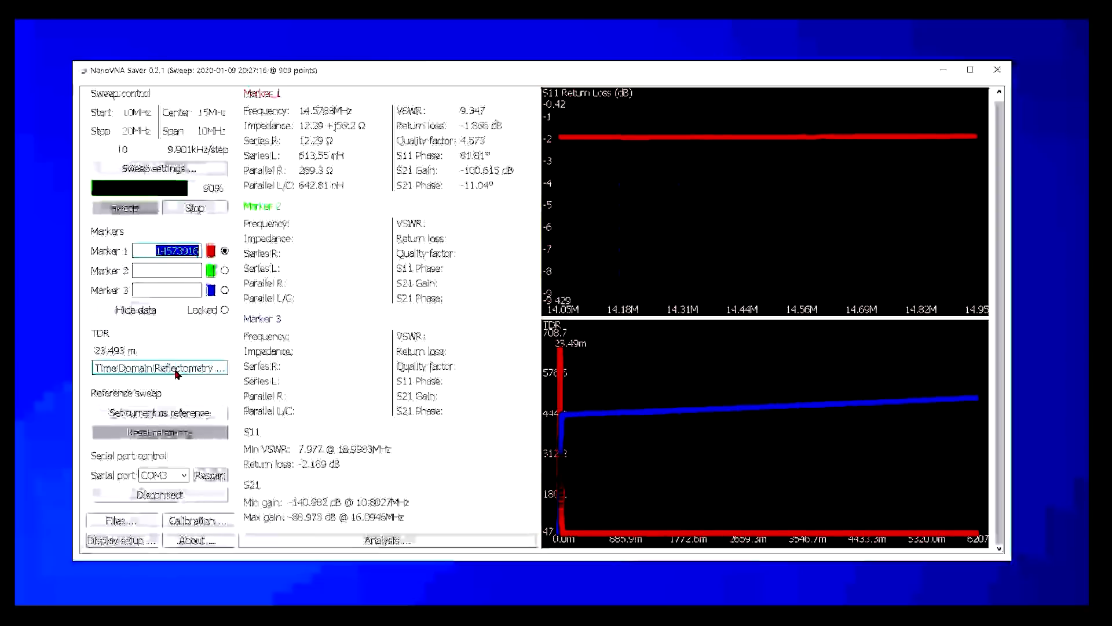
# Open the Time Domain Reflectometry window showing 23.493 m (77 ft 0.9 in) for RG-8X
pyautogui.click(177, 370)
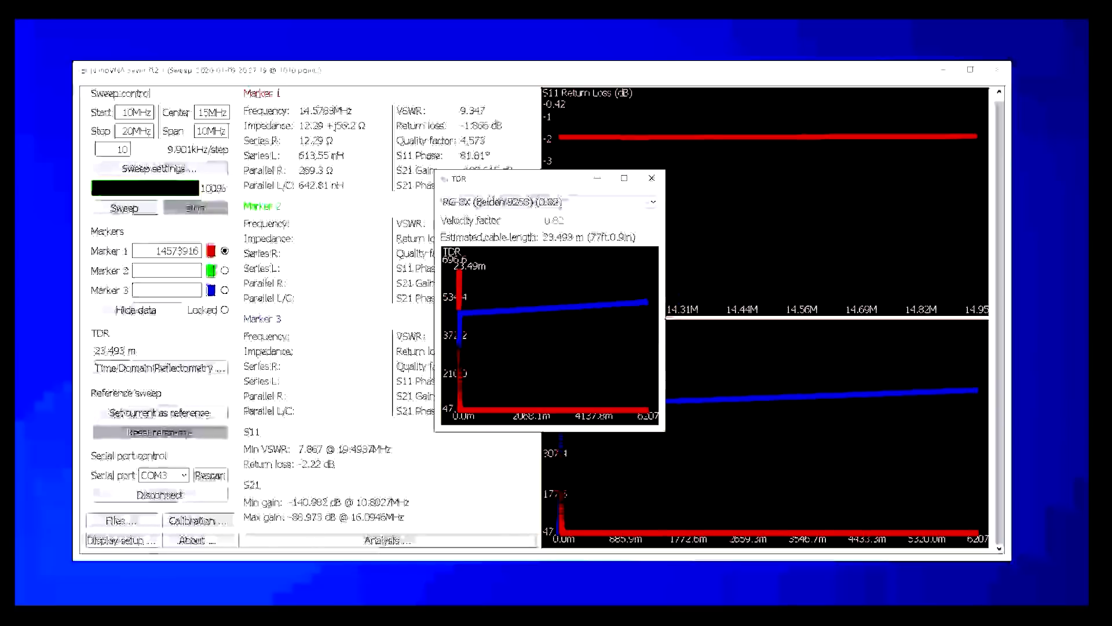
# Calculate the loss of 75 ft of Belden 9258 RG-8X at 14 MHz: 0.815 dB
pyautogui.click(409, 600)
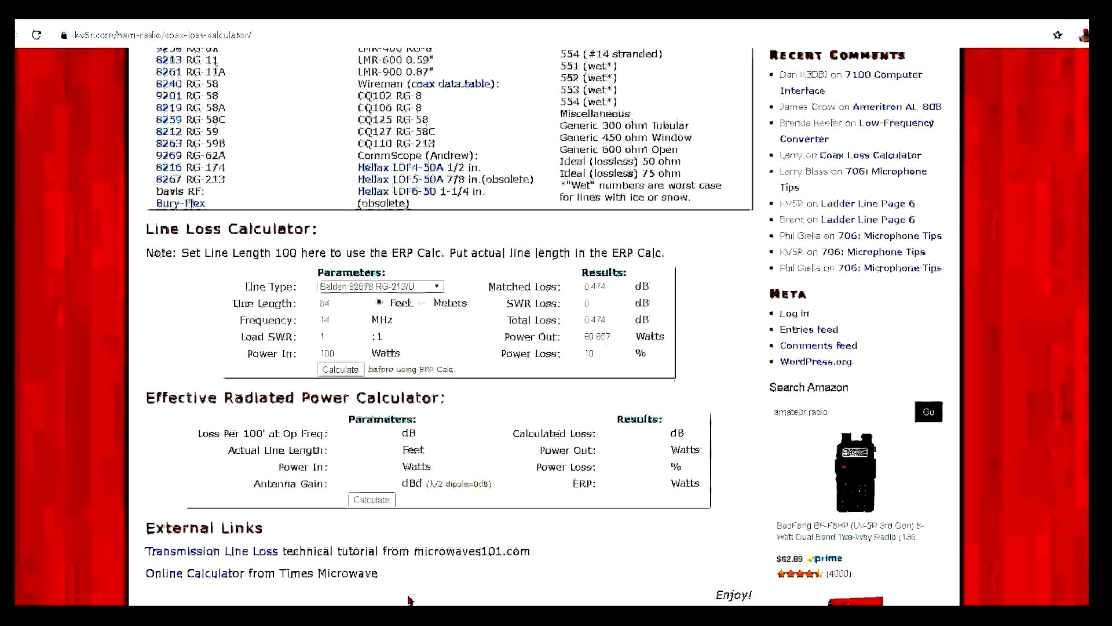
pyautogui.click(431, 286)
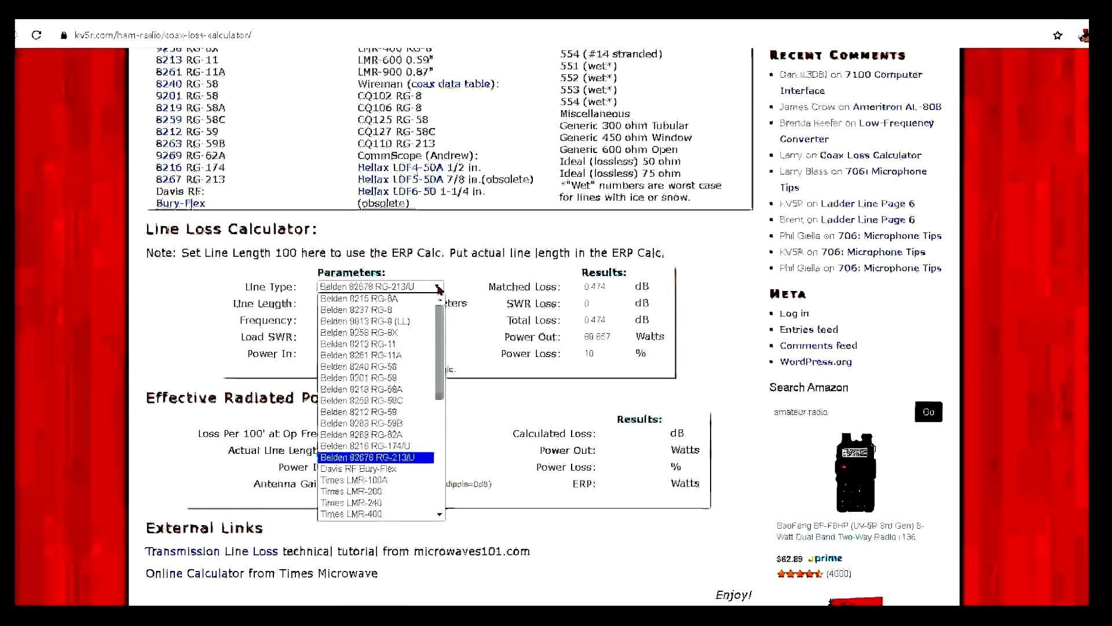
pyautogui.click(398, 333)
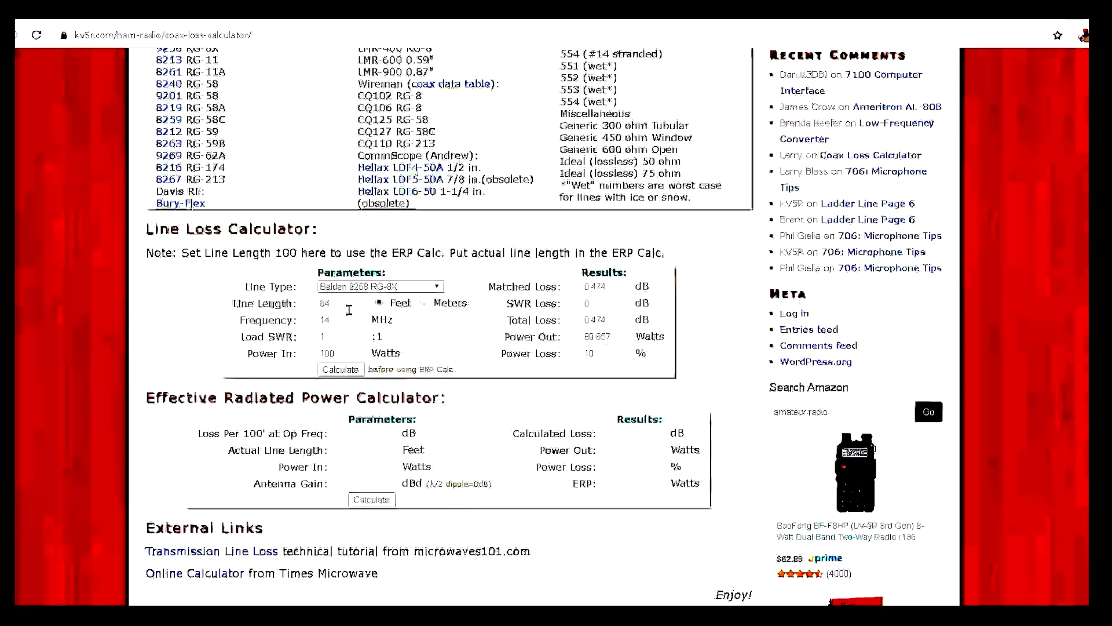
pyautogui.moveTo(348, 310); pyautogui.dragTo(264, 303)
pyautogui.click(343, 372)
# Return to NanoVNA Saver and sweep the newly connected second cable
pyautogui.moveTo(341, 615)
pyautogui.moveTo(298, 615)
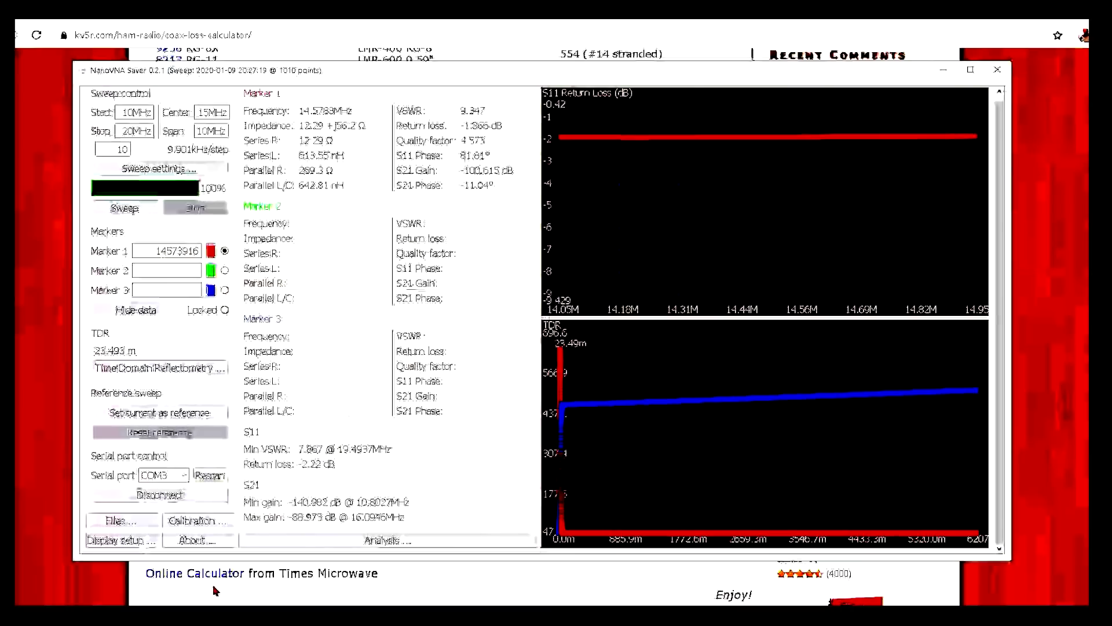
pyautogui.click(174, 580)
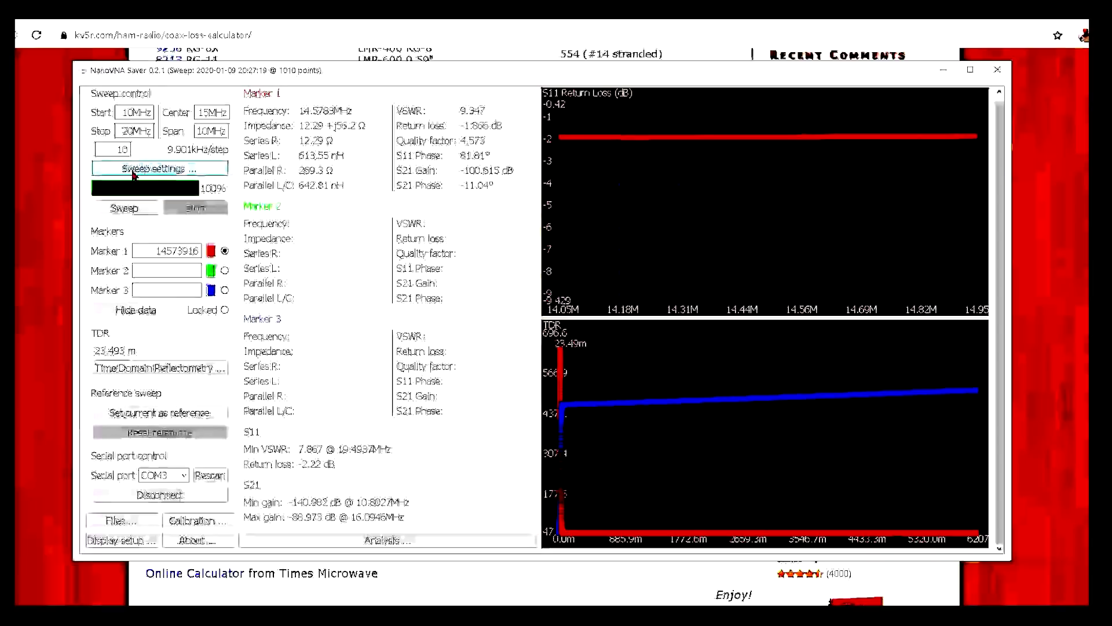
pyautogui.click(133, 207)
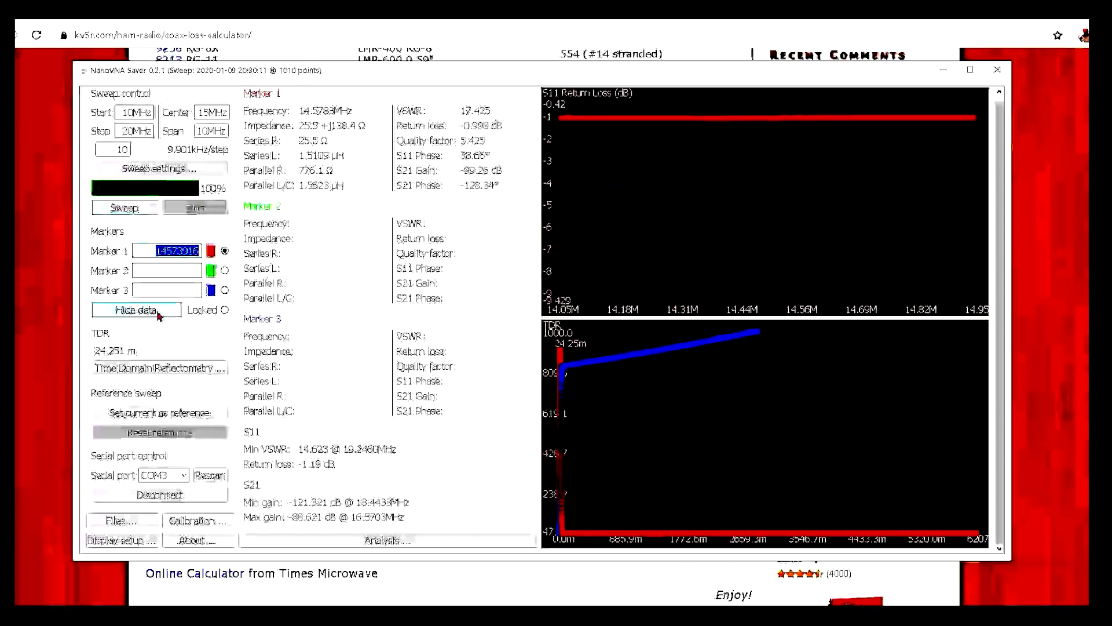
# Select RG-213/U PE (Belden 8267) as the TDR cable type, estimating 19.519 m (64 ft 0.5 in)
pyautogui.click(160, 368)
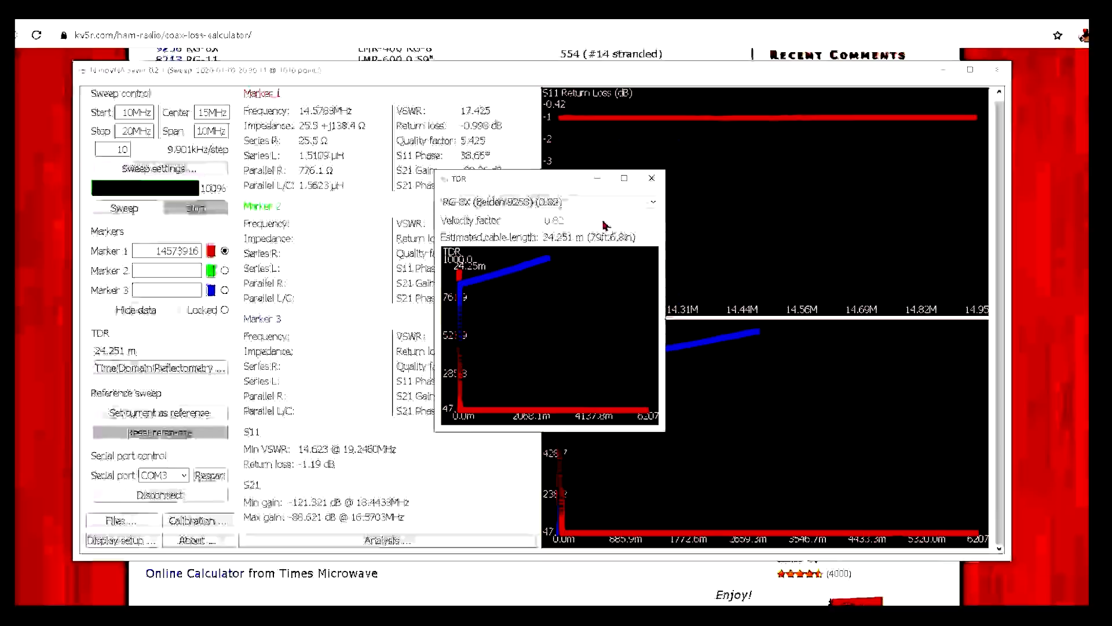
pyautogui.click(504, 202)
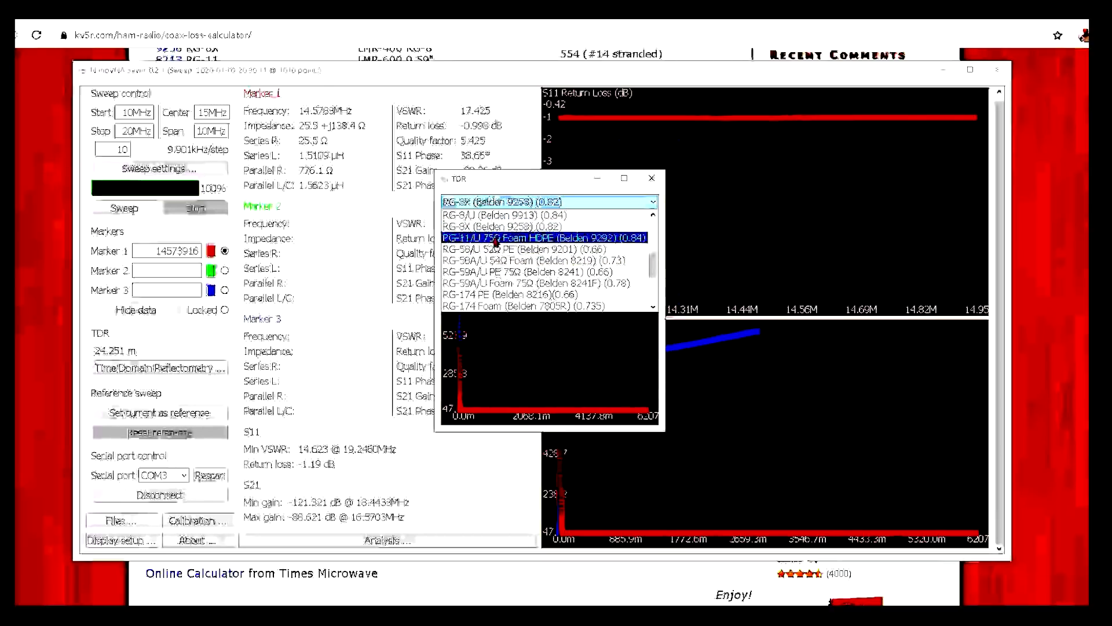
pyautogui.scroll(-1, 496, 243)
pyautogui.scroll(-1, 499, 247)
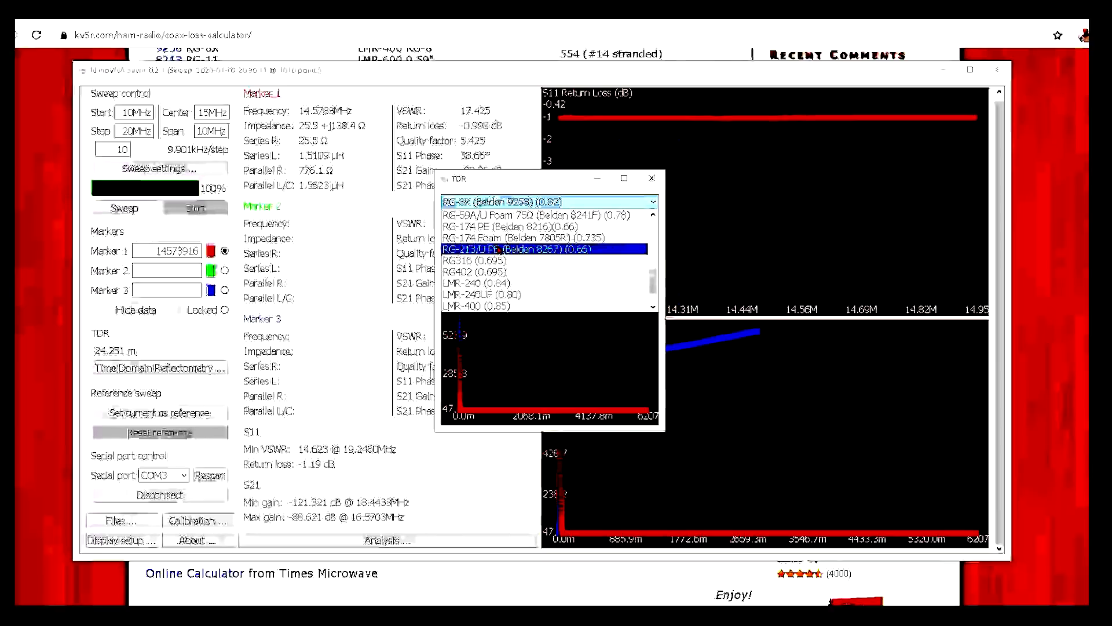
pyautogui.click(500, 249)
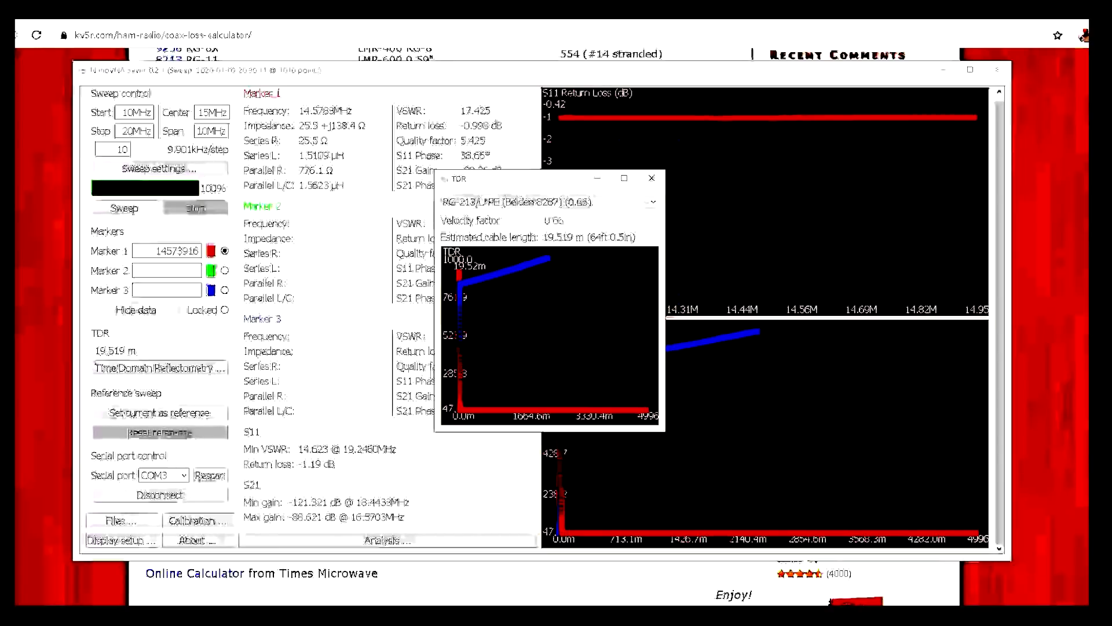
# Set the KV5R calculator's line type to Belden 8267 RG-213/U, giving 0.482 dB loss
pyautogui.click(397, 552)
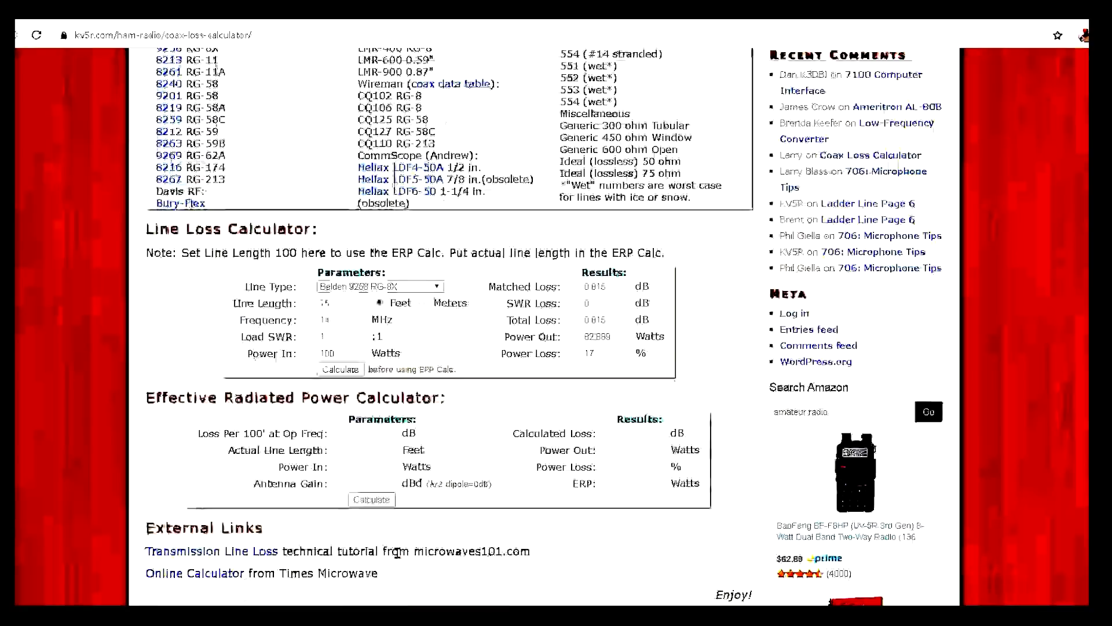
pyautogui.click(377, 286)
pyautogui.click(377, 288)
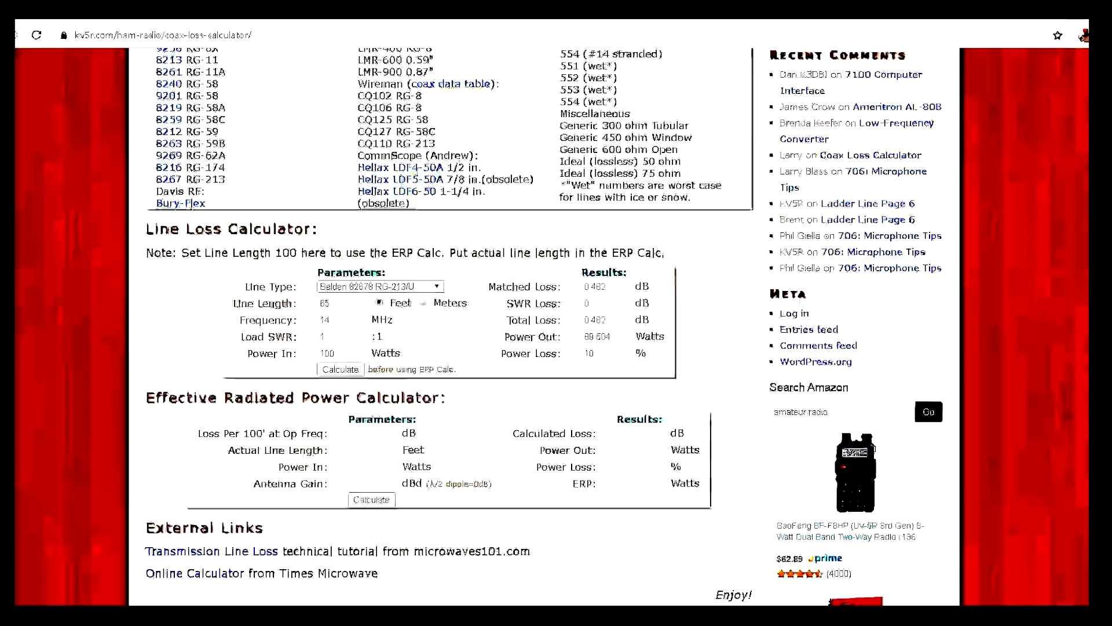
# Return to NanoVNA Saver showing the 19.519 m RG-213 TDR result from the taskbar
pyautogui.moveTo(232, 617)
pyautogui.click(174, 580)
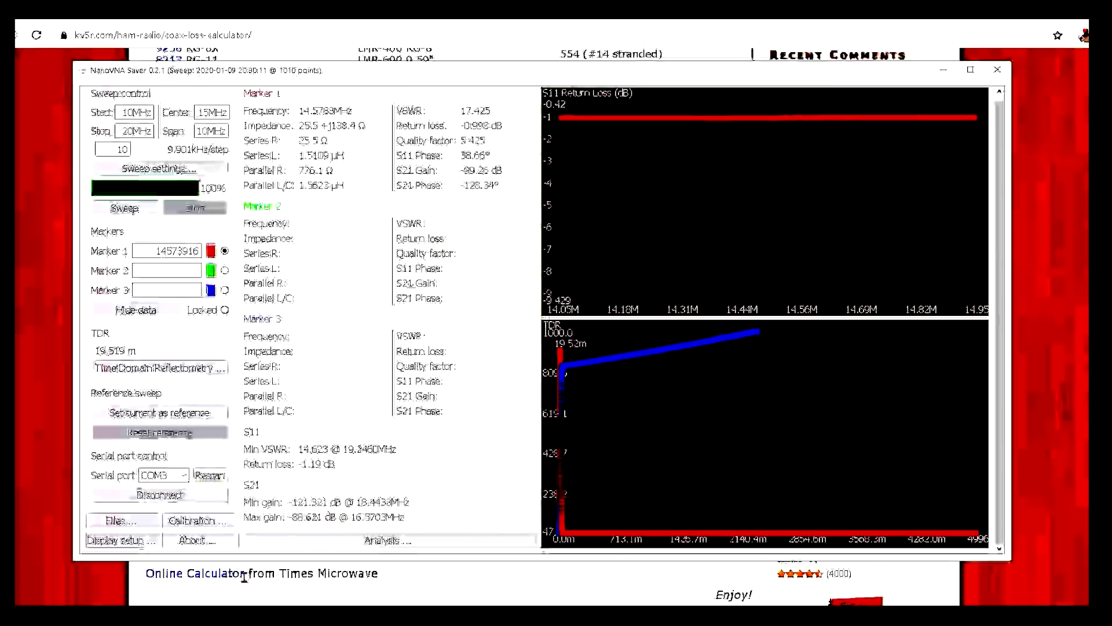